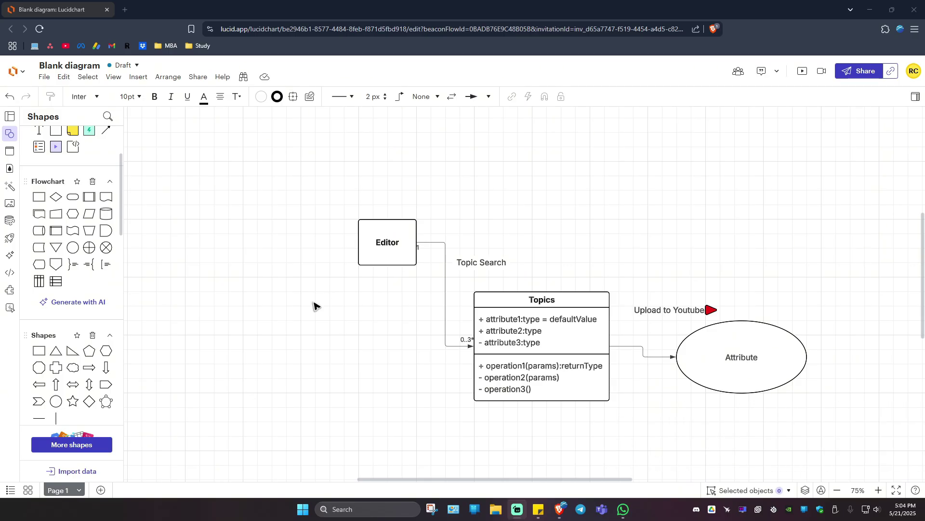
{"action": "scroll", "coordinate": [86, 259], "scroll_direction": "up", "scroll_amount": 3}
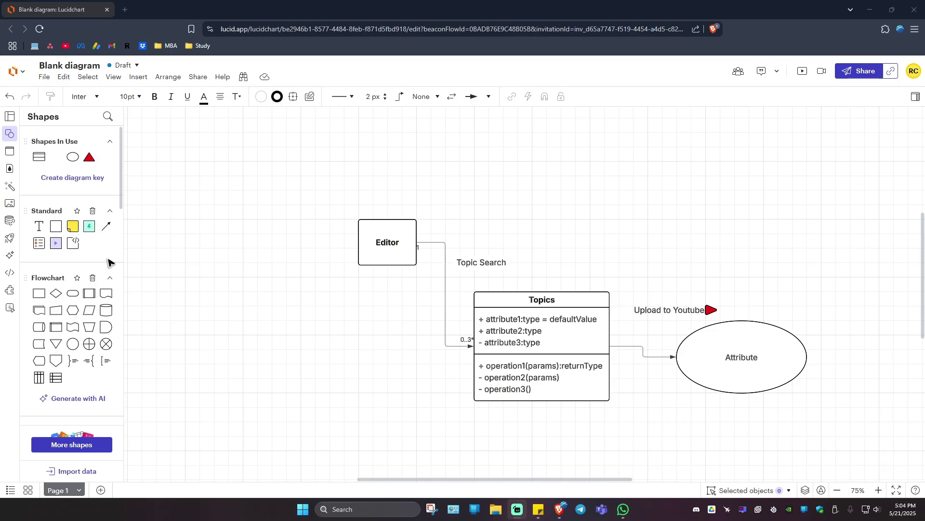
Step: Place a Process shape left of the Editor box, stretch it tall and clear its label
{"action": "left_click_drag", "start_coordinate": [38, 293], "coordinate": [220, 243]}
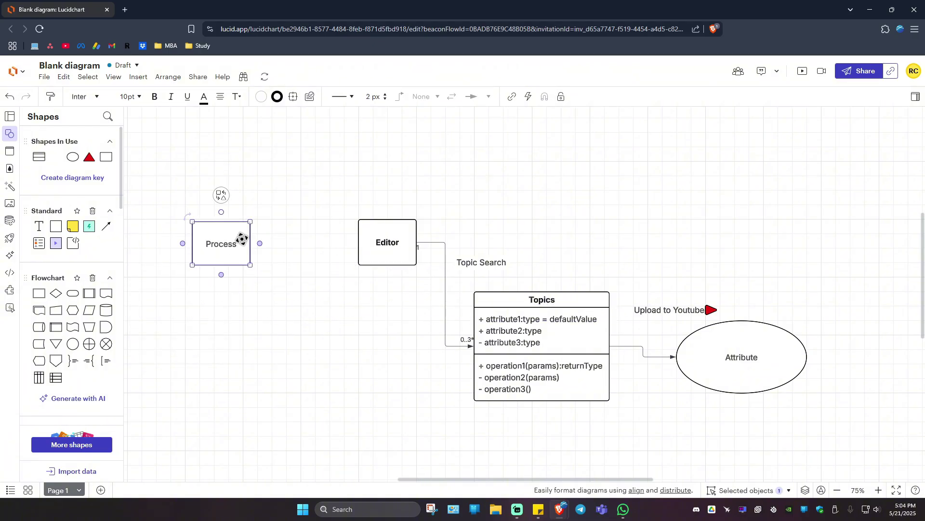
{"action": "left_click_drag", "start_coordinate": [252, 273], "coordinate": [330, 415]}
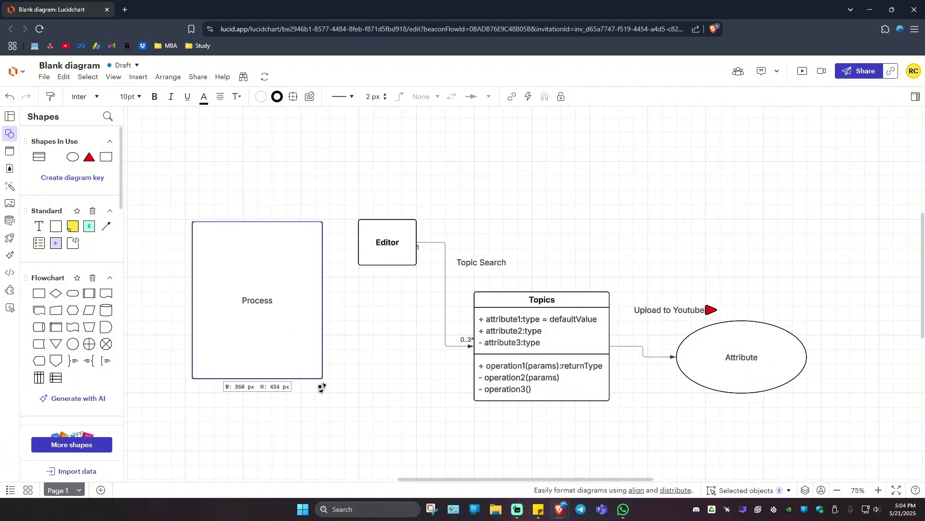
{"action": "double_click", "coordinate": [267, 318]}
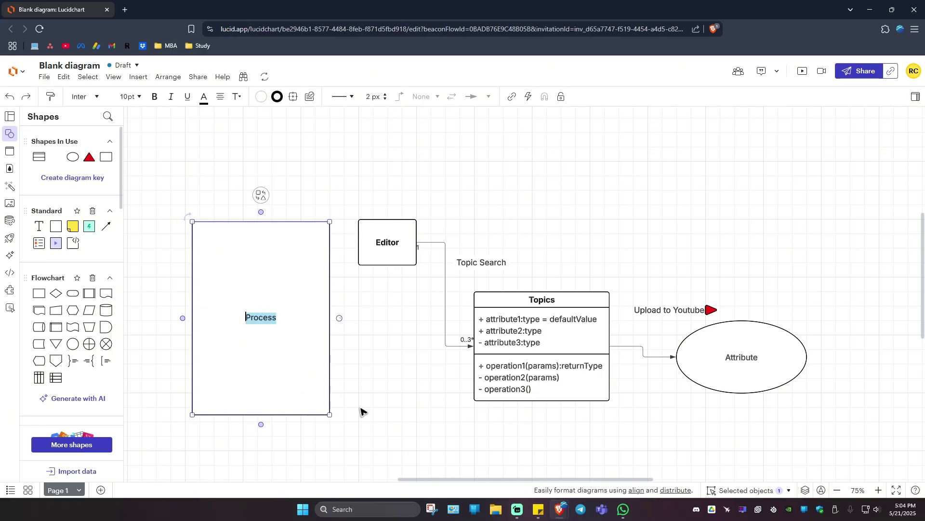
{"action": "key", "text": "BackSpace"}
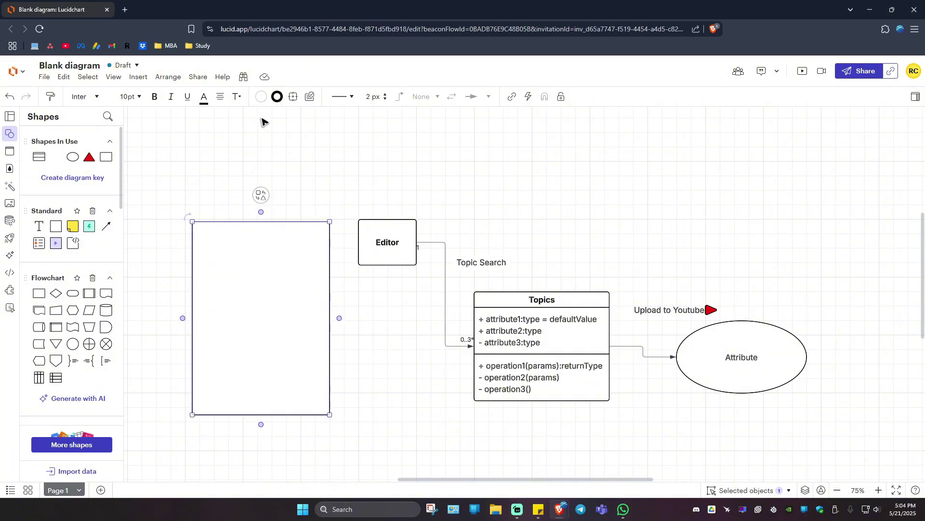
Step: Format the rectangle's text as a Bullet list via Text options > Bullets & lists
{"action": "left_click", "coordinate": [237, 98]}
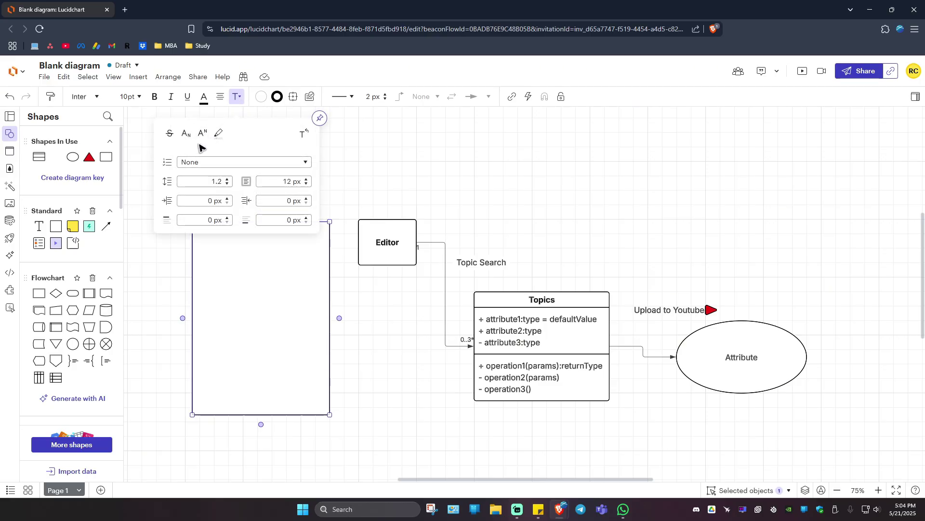
{"action": "left_click", "coordinate": [293, 164]}
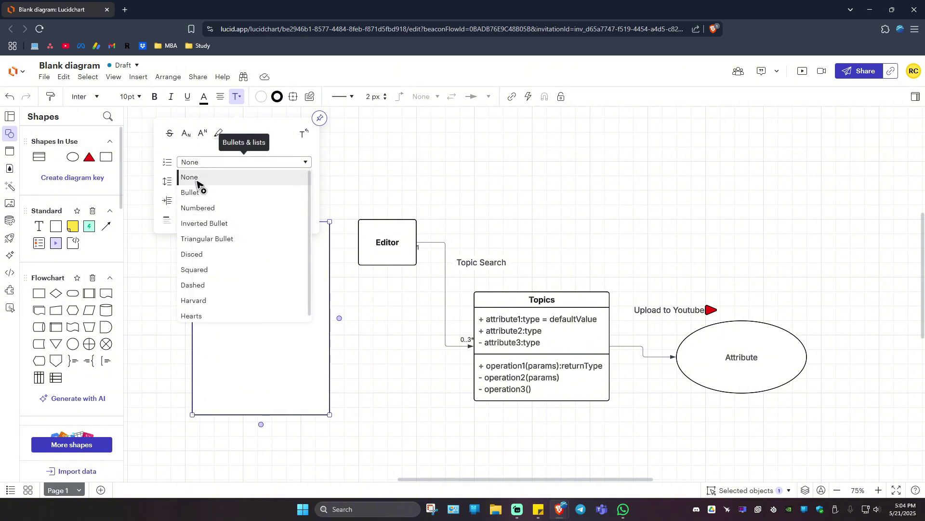
{"action": "left_click", "coordinate": [194, 192]}
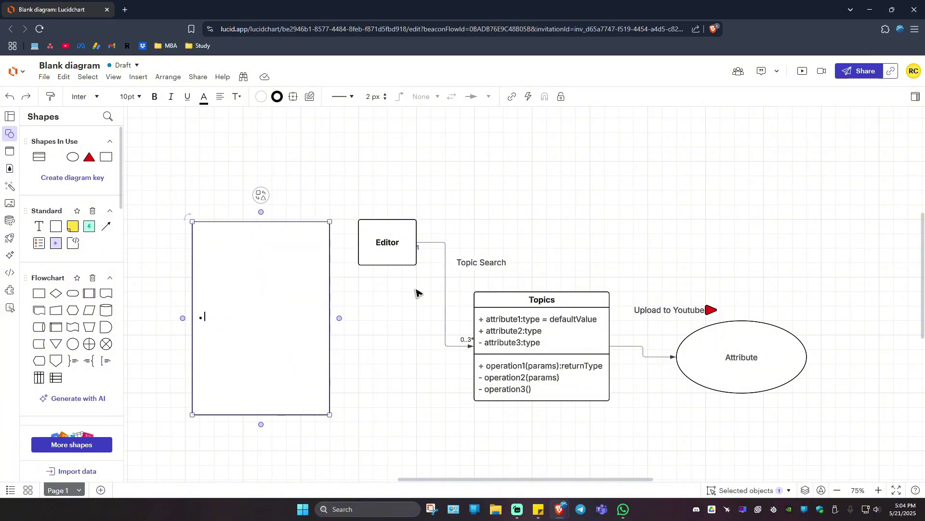
{"action": "type", "text": "text 1"}
Step: Add a second bullet after 'text 1', indent it two levels, then outdent it back to top level
{"action": "key", "text": "Return"}
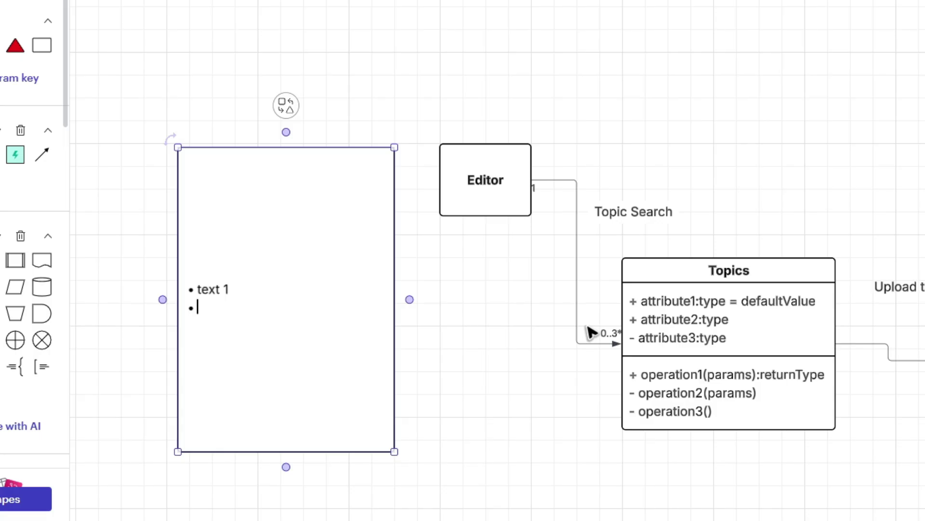
{"action": "key", "text": "Tab"}
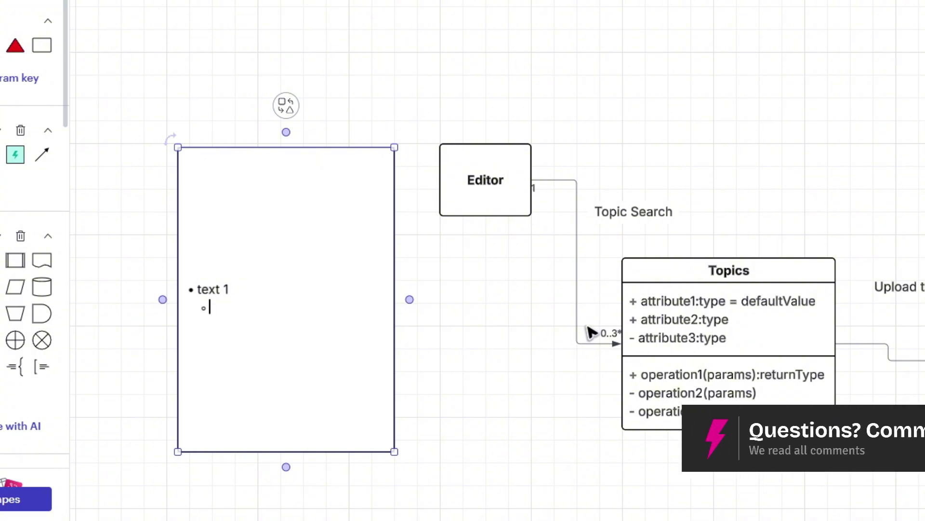
{"action": "key", "text": "Tab"}
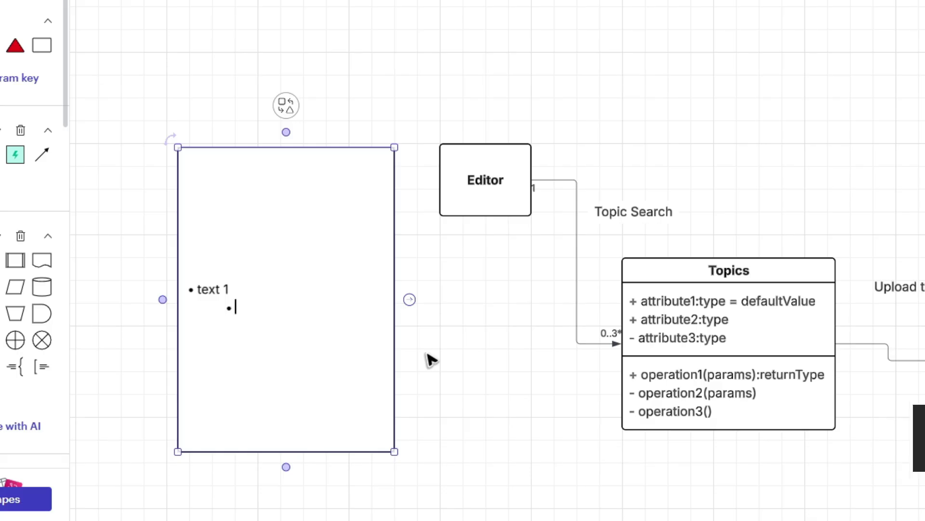
{"action": "key", "text": "shift+Tab"}
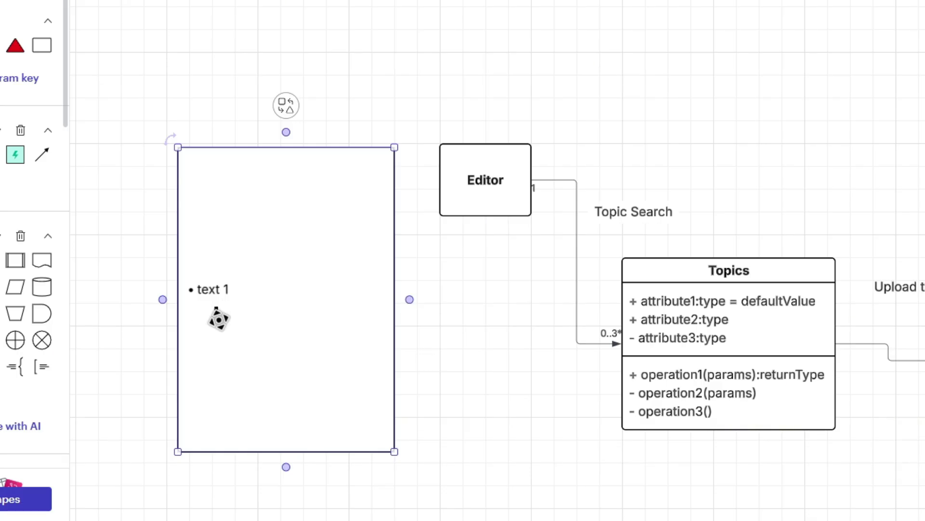
{"action": "key", "text": "shift+Tab"}
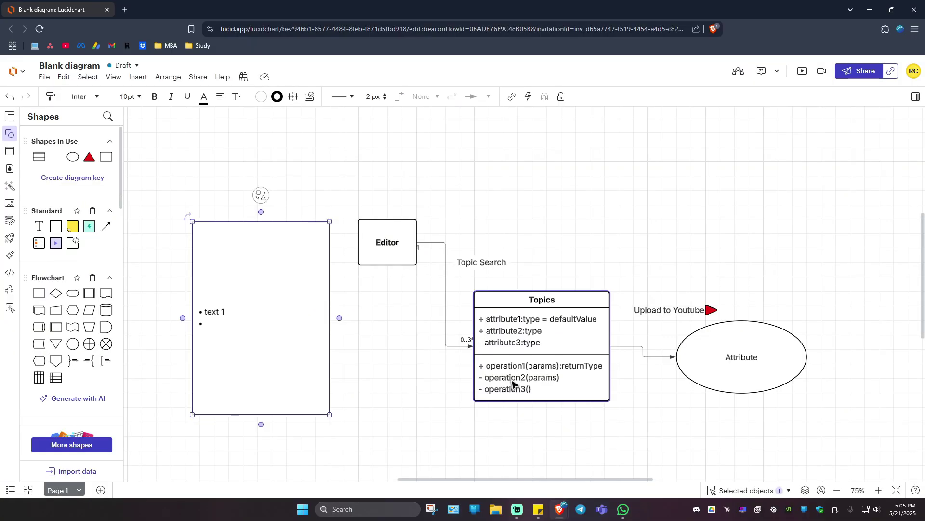
{"action": "type", "text": "text 2"}
Step: Add a third bullet after 'text 2', indent it once, then return it to top level
{"action": "key", "text": "Return"}
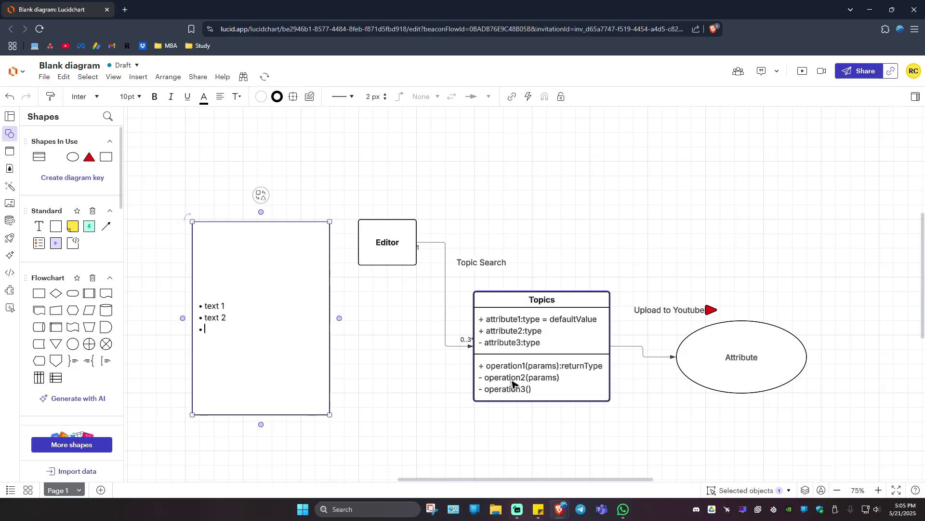
{"action": "key", "text": "Tab"}
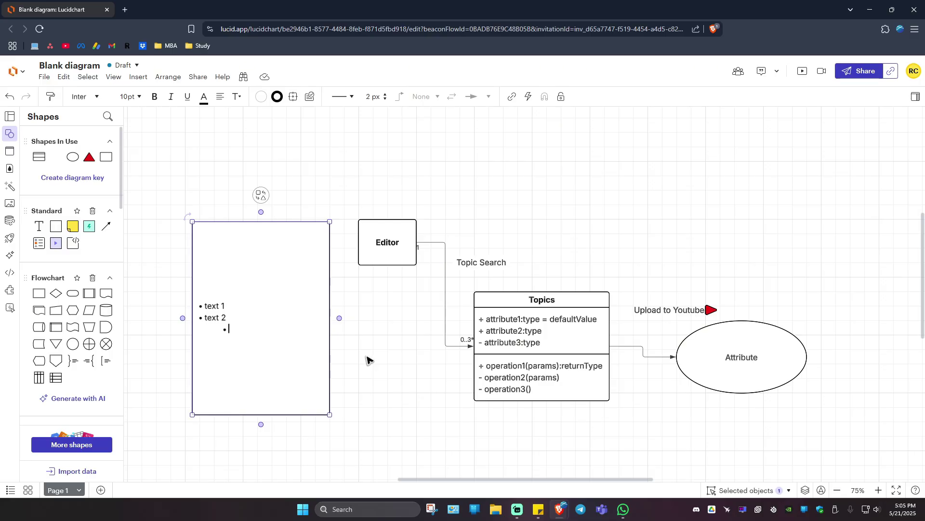
{"action": "key", "text": "BackSpace"}
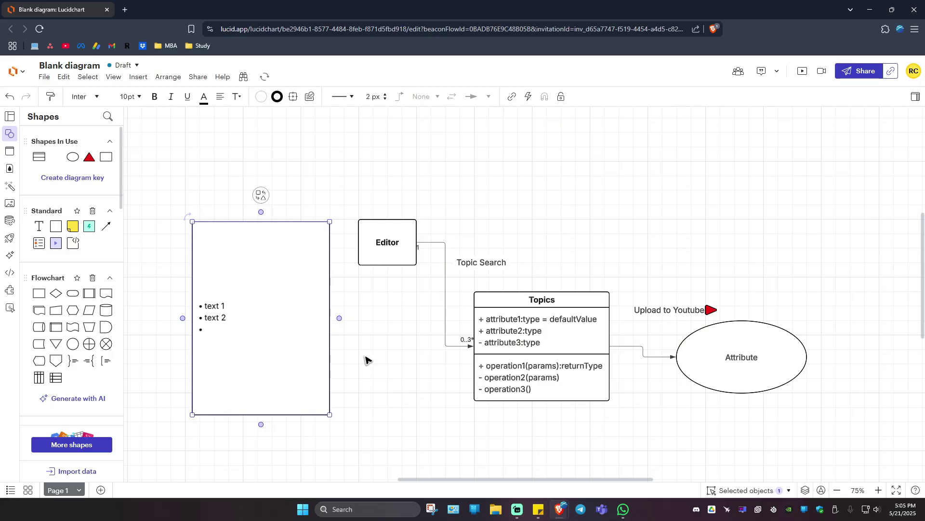